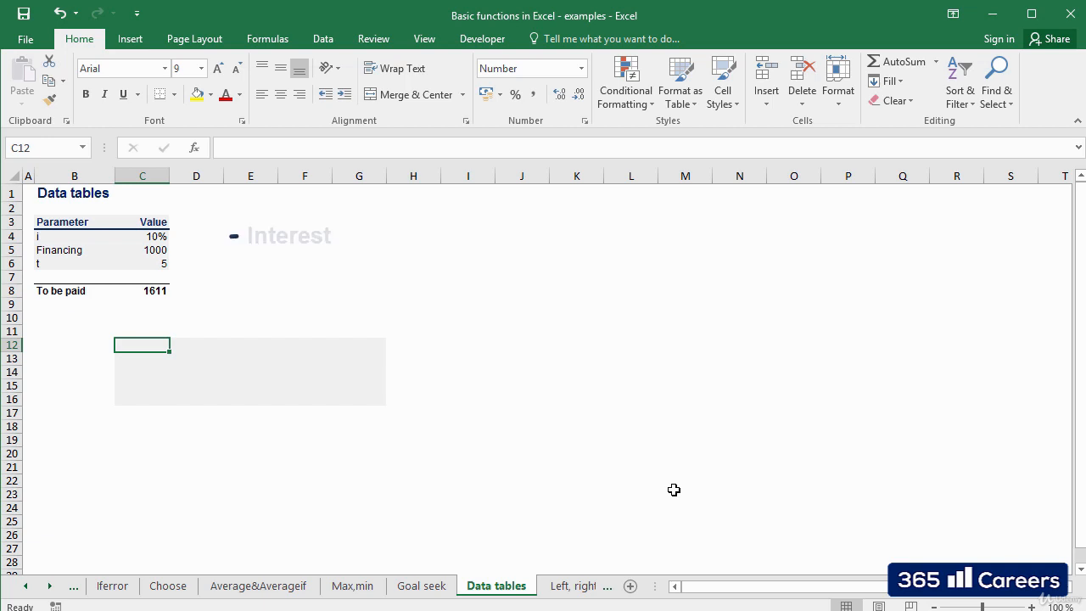
Inspect the interest rate parameter and the cells referenced by the "To be paid" formula in C8
click(160, 238)
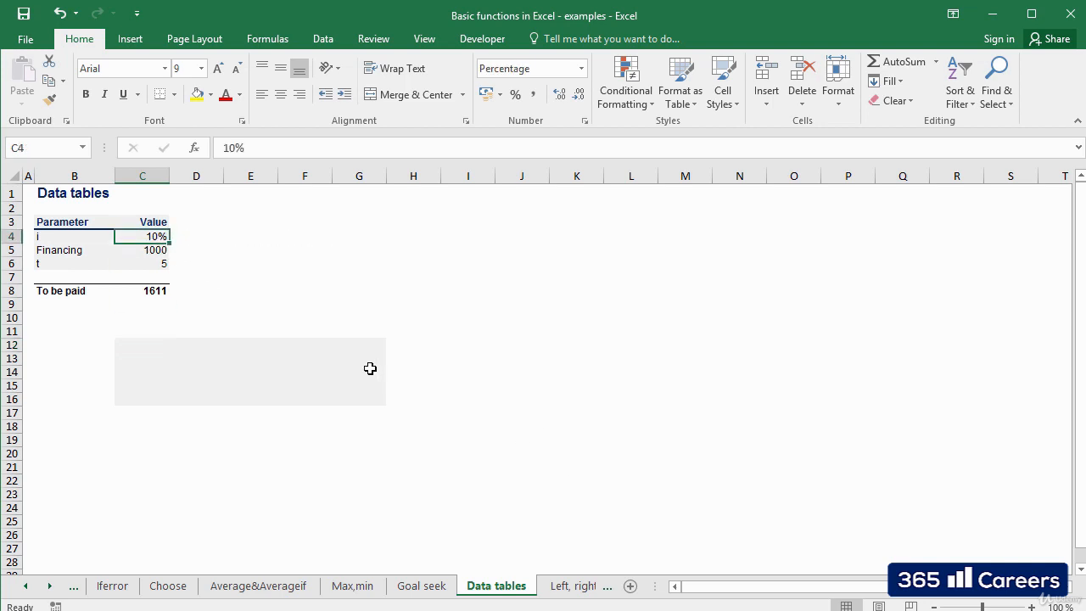
click(152, 290)
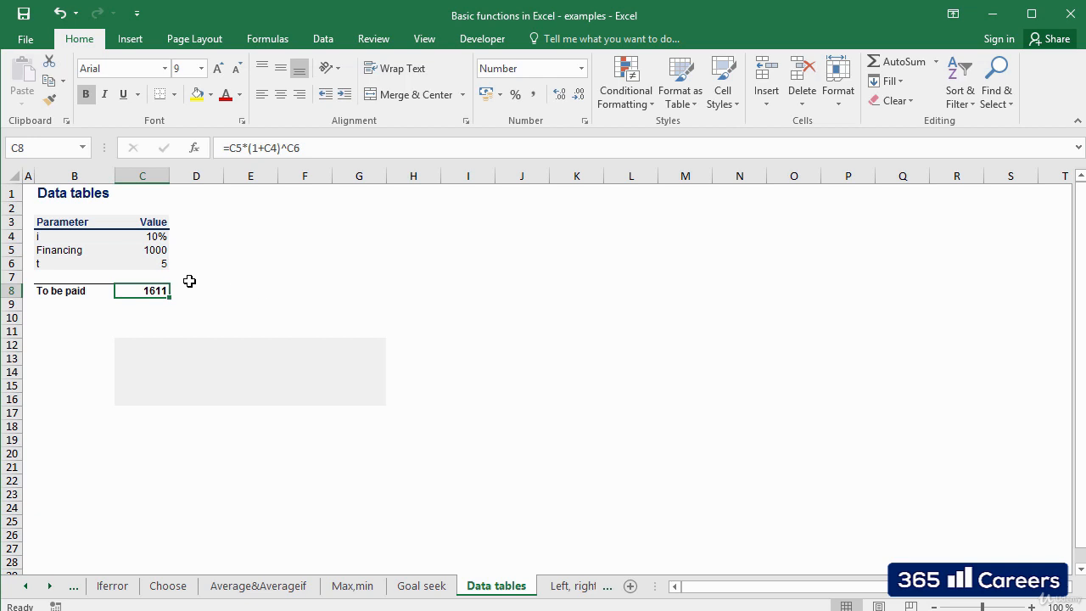
key(F2)
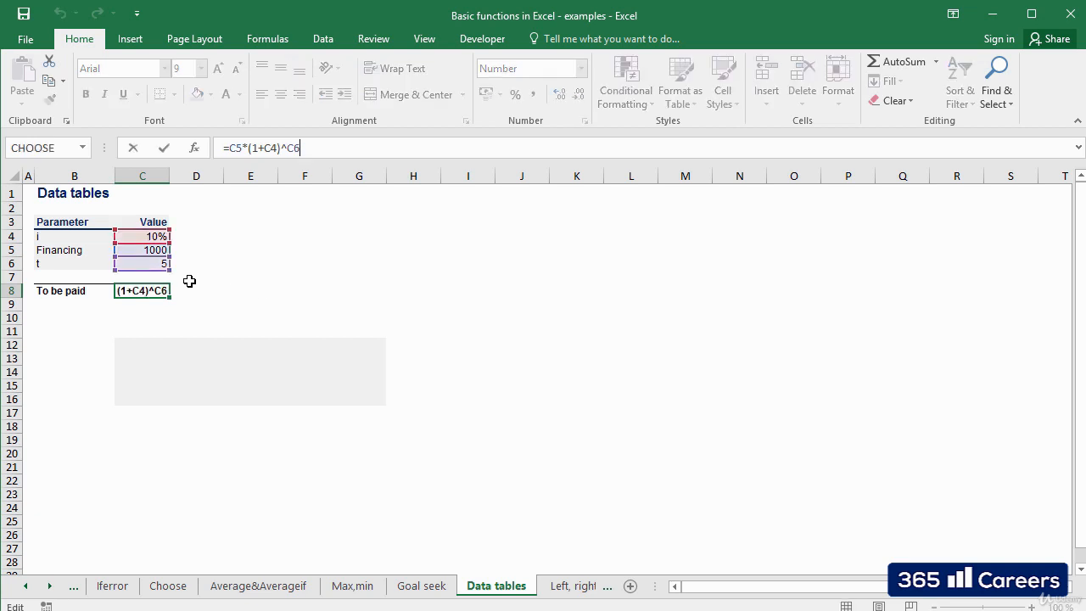
key(Escape)
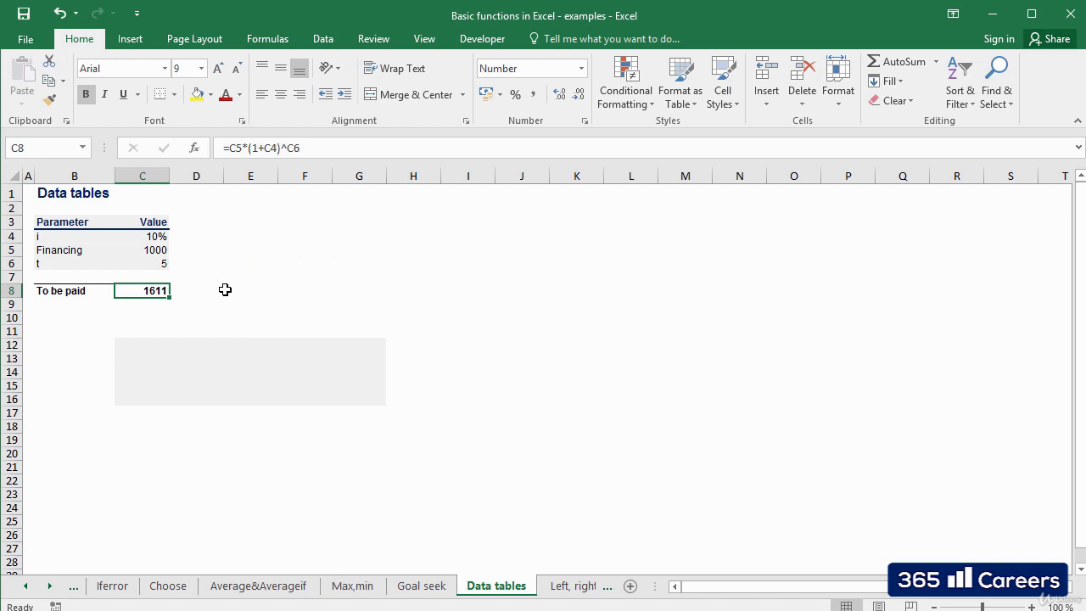
Enter the interest rates 10%, 11%, 12% and 13% across D12:G12 as the table's row headings
click(191, 347)
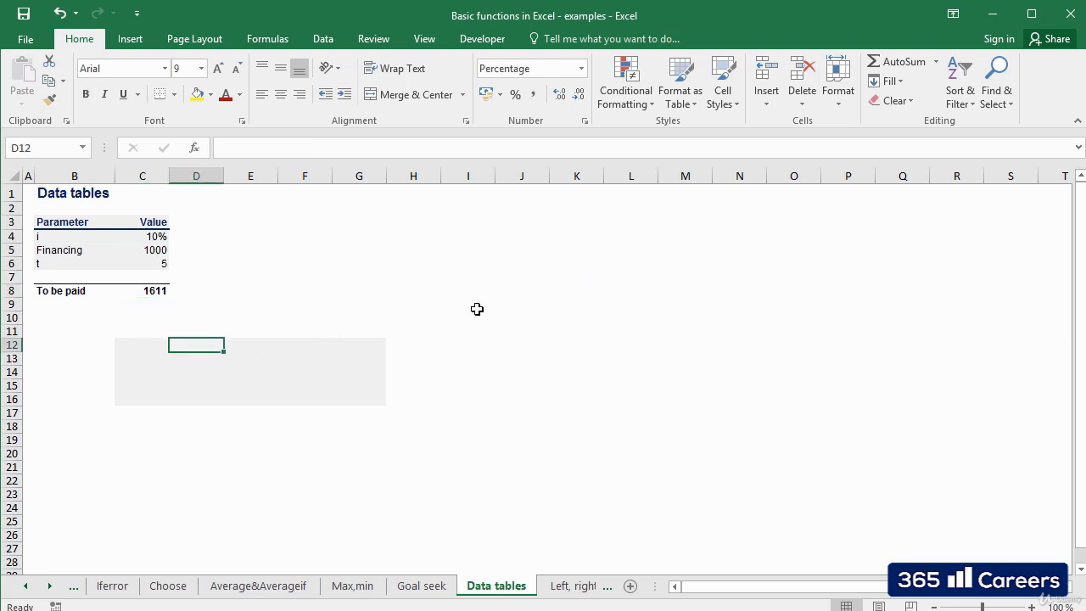
text(10)
key(Tab)
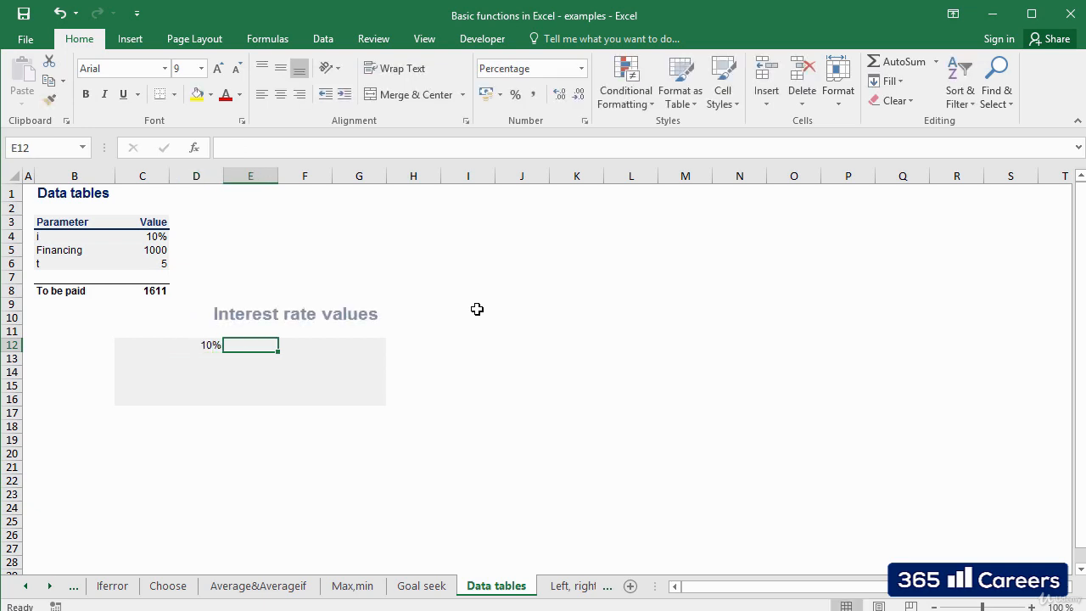
text(11)
key(Tab)
text(12)
key(Tab)
text(13)
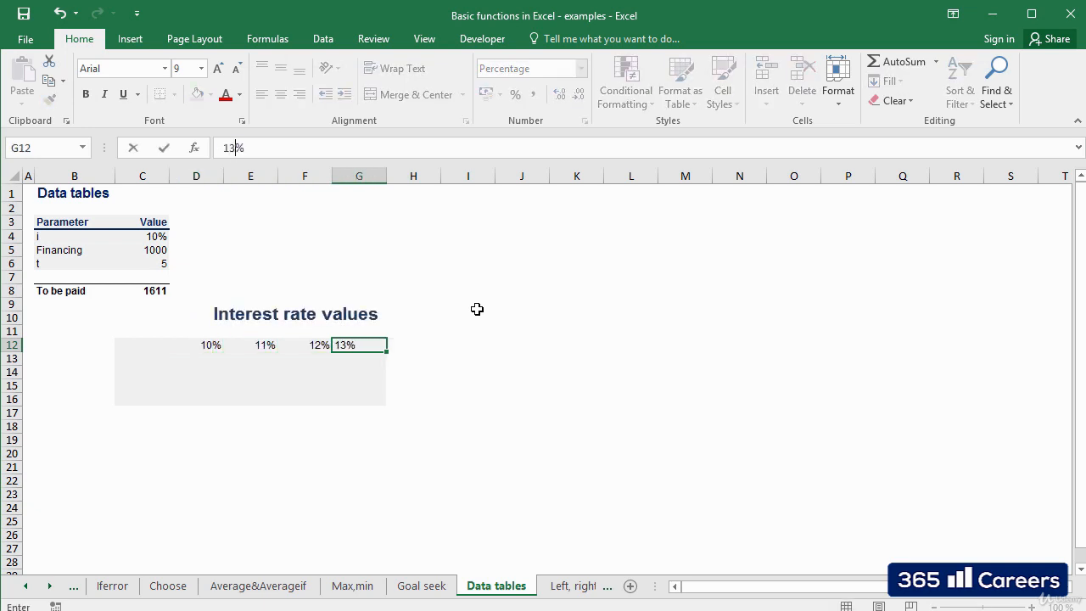
key(shift+Left)
key(shift+Left)
key(shift+Left)
key(Down)
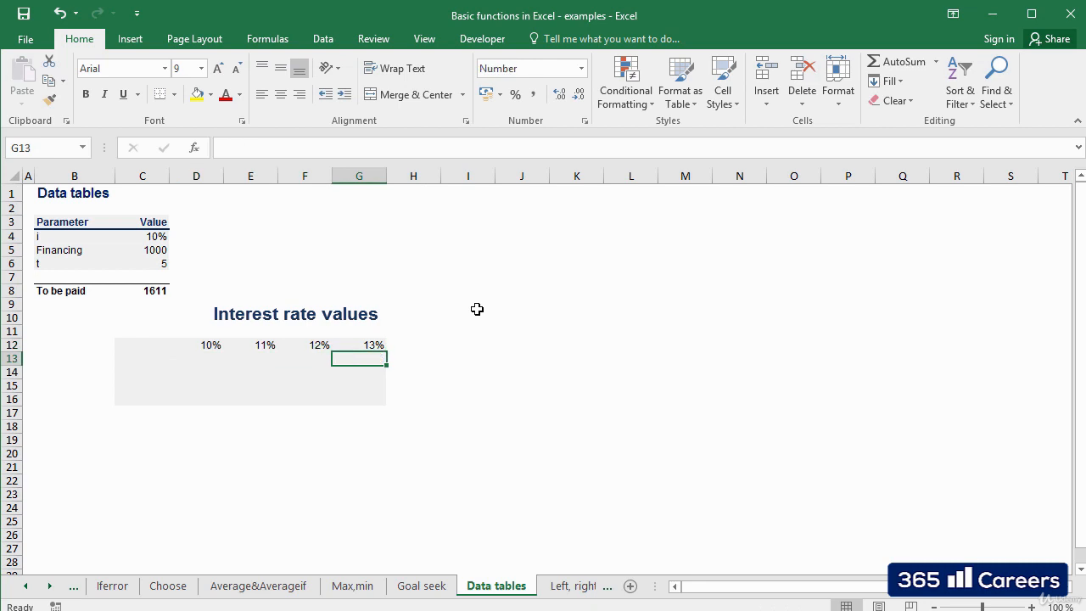
Enter the period counts 2, 3, 4 and 5 down C13:C16 as the table's column headings
key(Left)
key(Left)
key(Left)
key(Left)
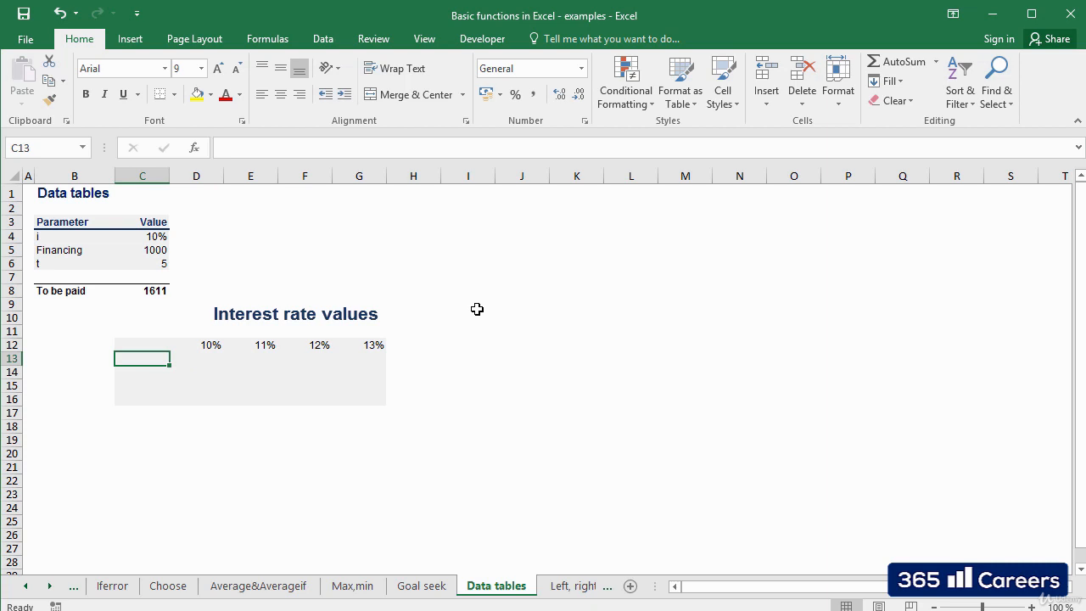
text(2)
key(Return)
text(3)
key(Return)
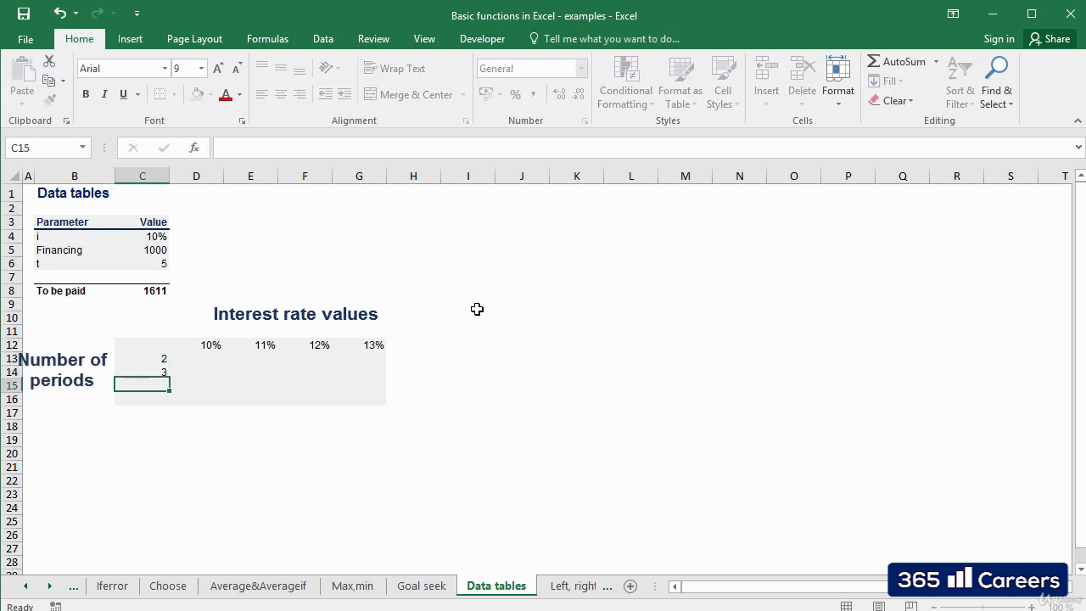
text(4)
key(Return)
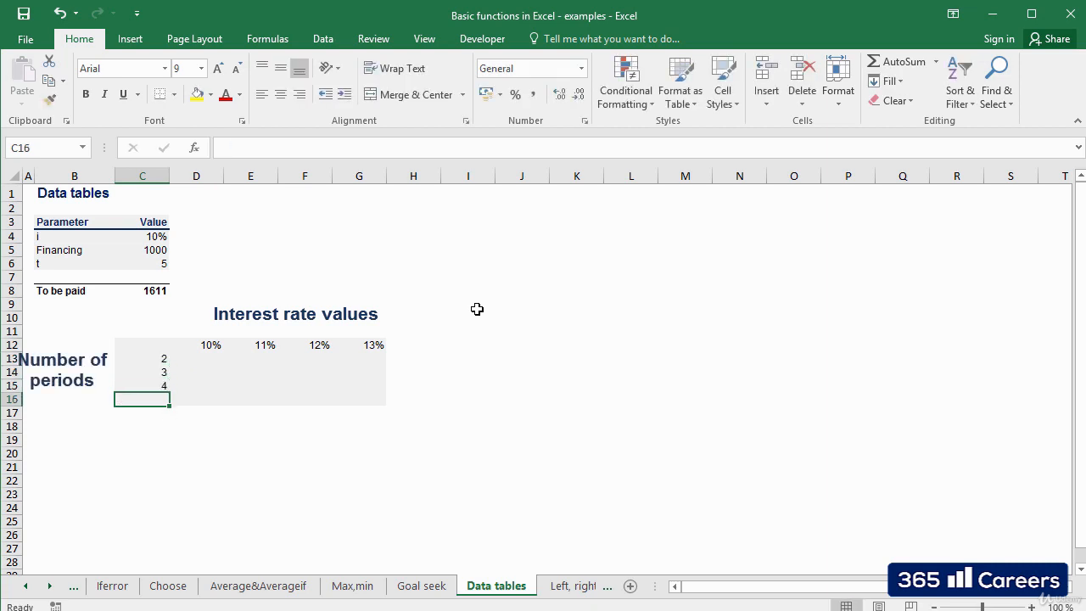
text(5)
key(ctrl+Return)
key(shift+Up)
key(shift+Up)
key(shift+Up)
Link the table's corner cell C12 to the "To be paid" result with the formula =C8
key(Up)
key(Up)
key(Up)
key(Up)
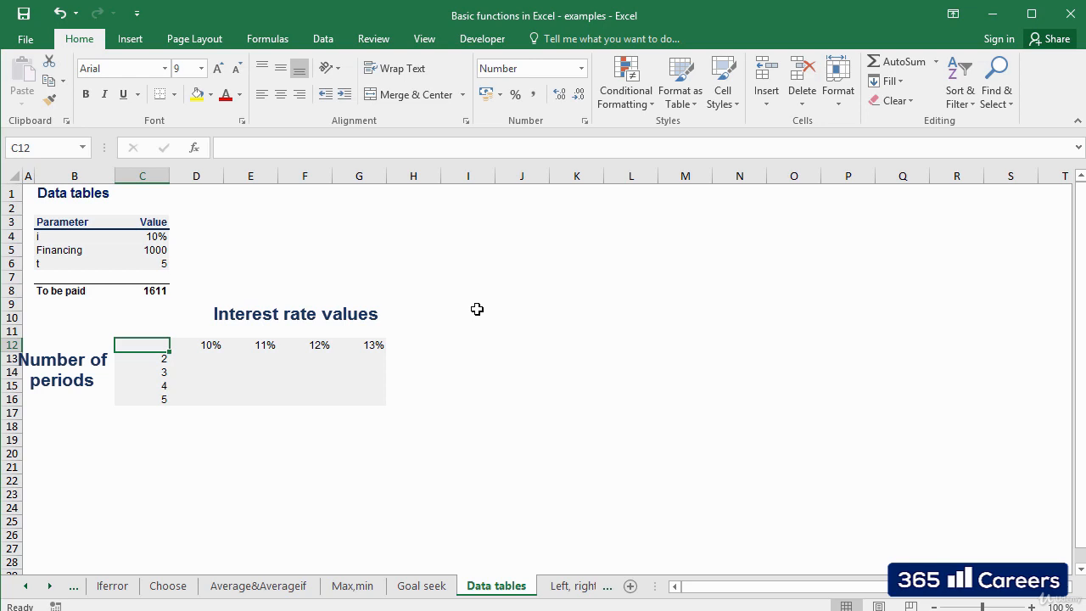
text(=)
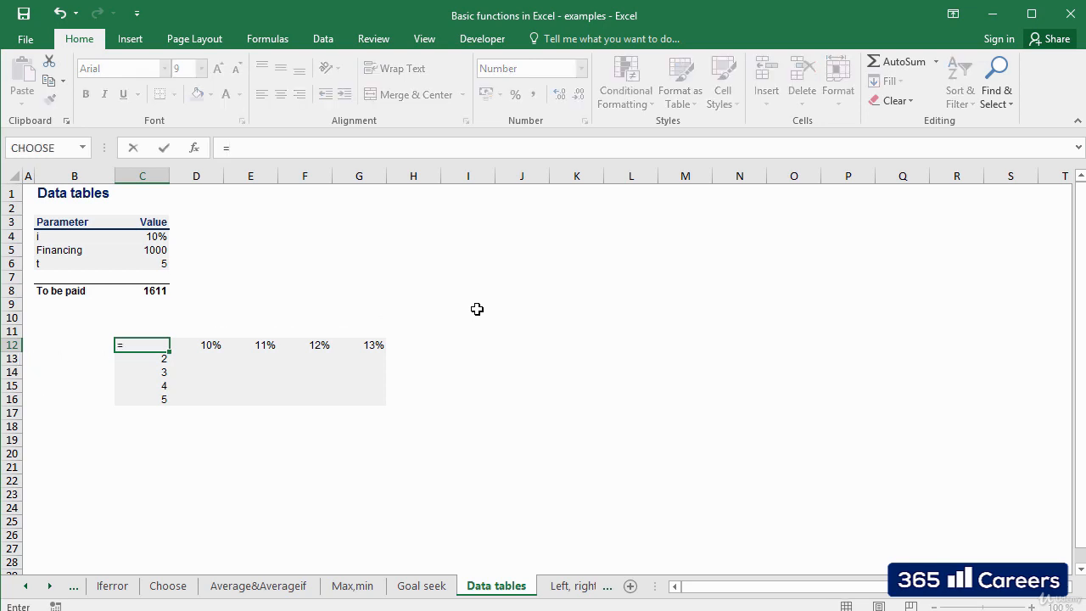
key(Up)
key(Up)
key(Up)
key(Up)
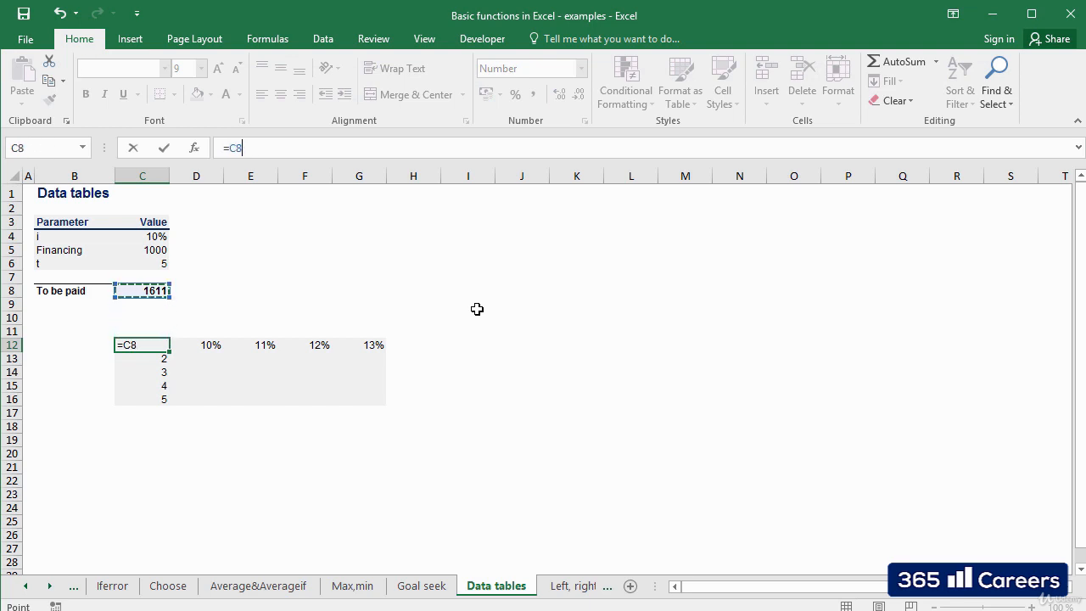
key(Return)
key(Up)
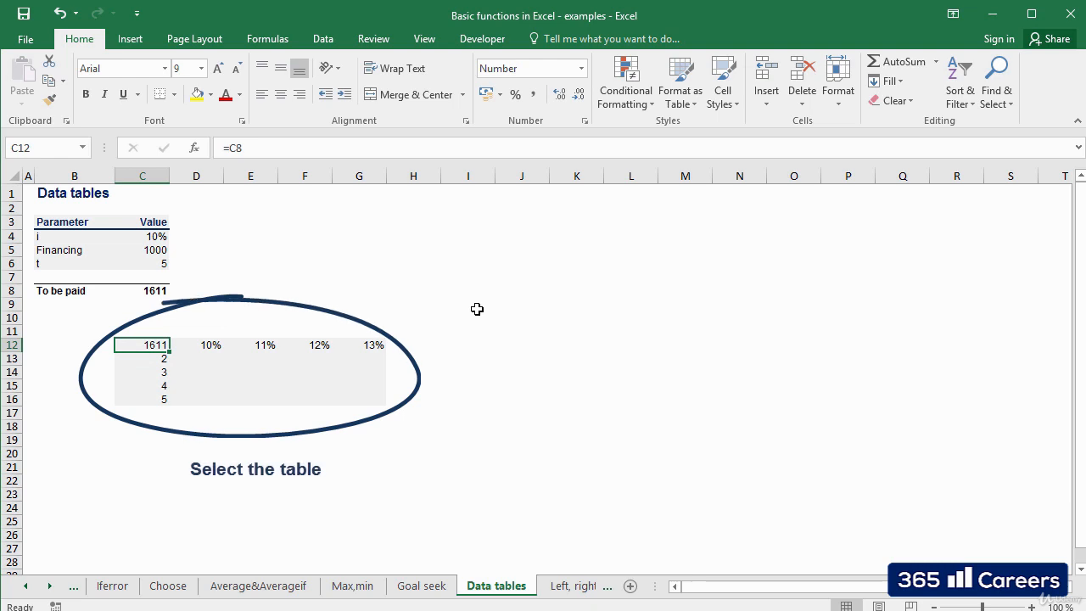
Select the whole table range C12:G16 and open the what-if Data Table dialog for it
key(shift+Down)
key(shift+Down)
key(shift+Down)
key(shift+Down)
key(shift+Right)
key(shift+Right)
key(shift+Right)
key(shift+Right)
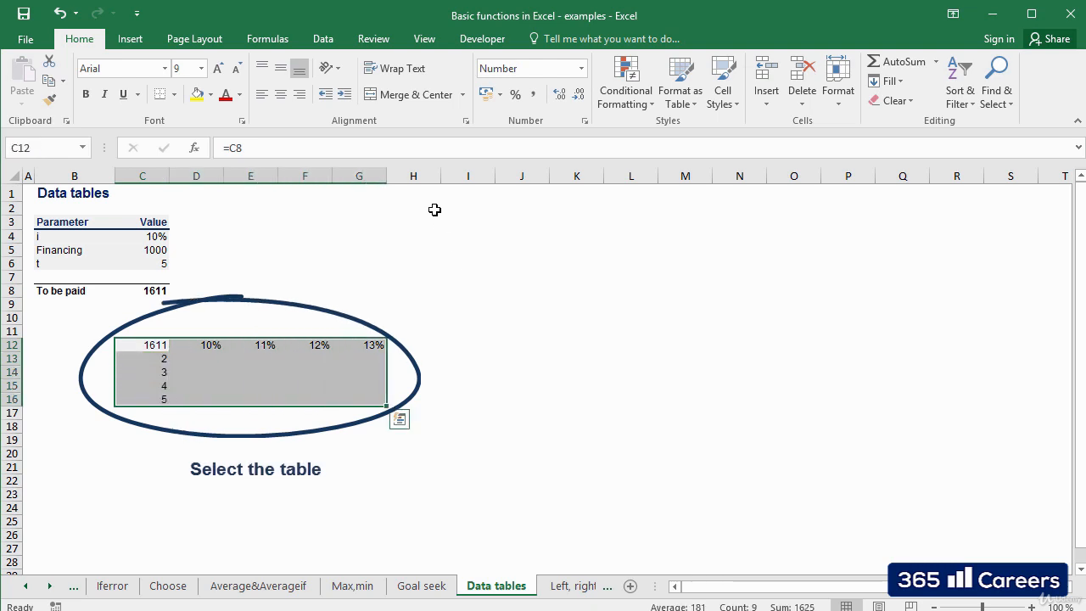
click(325, 39)
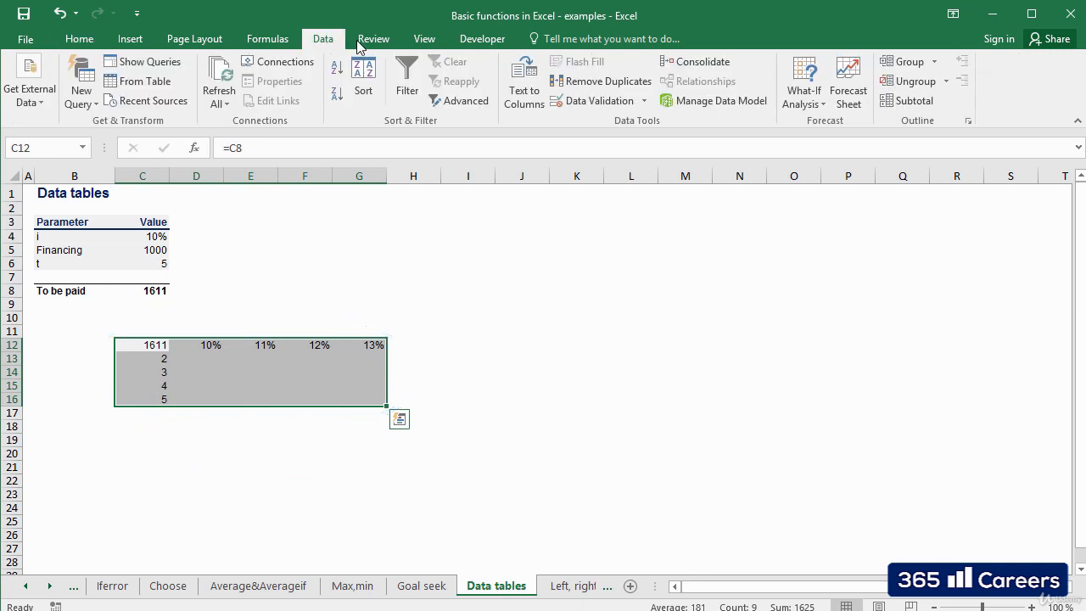
click(818, 102)
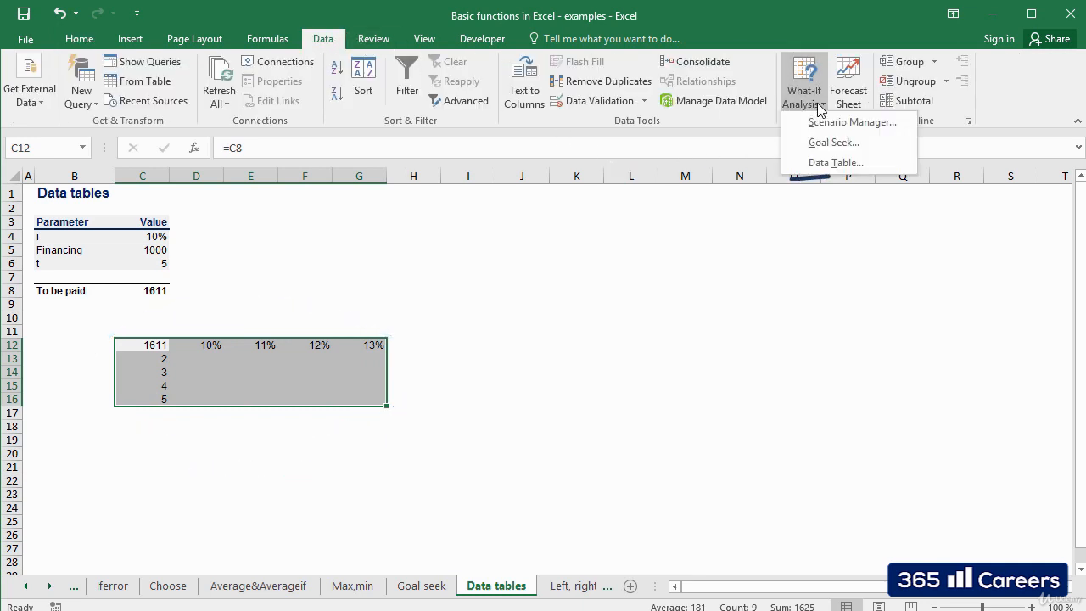
click(846, 164)
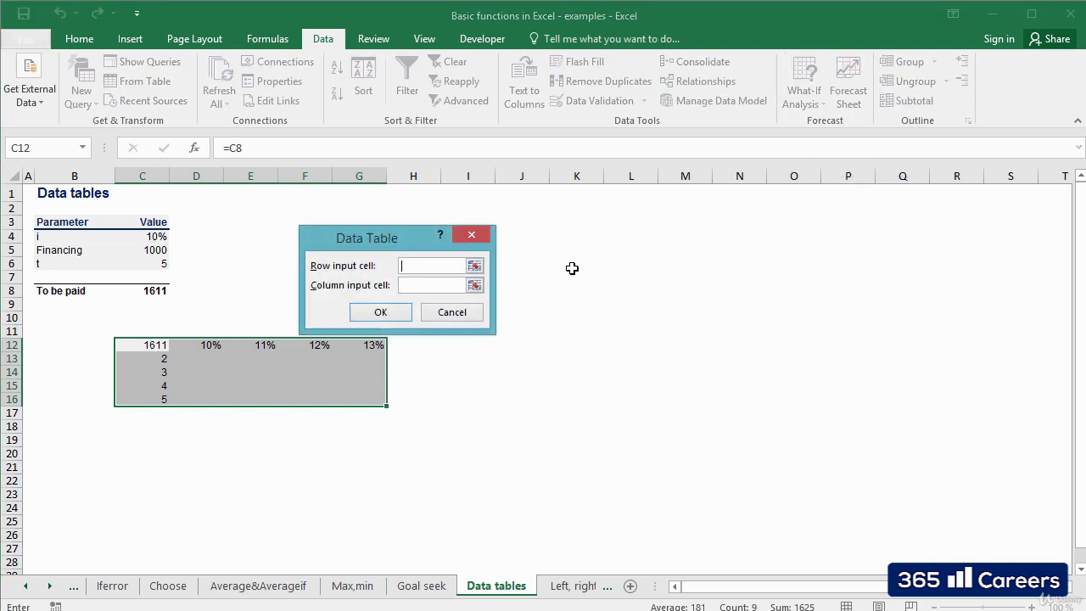
drag(413, 240, 393, 219)
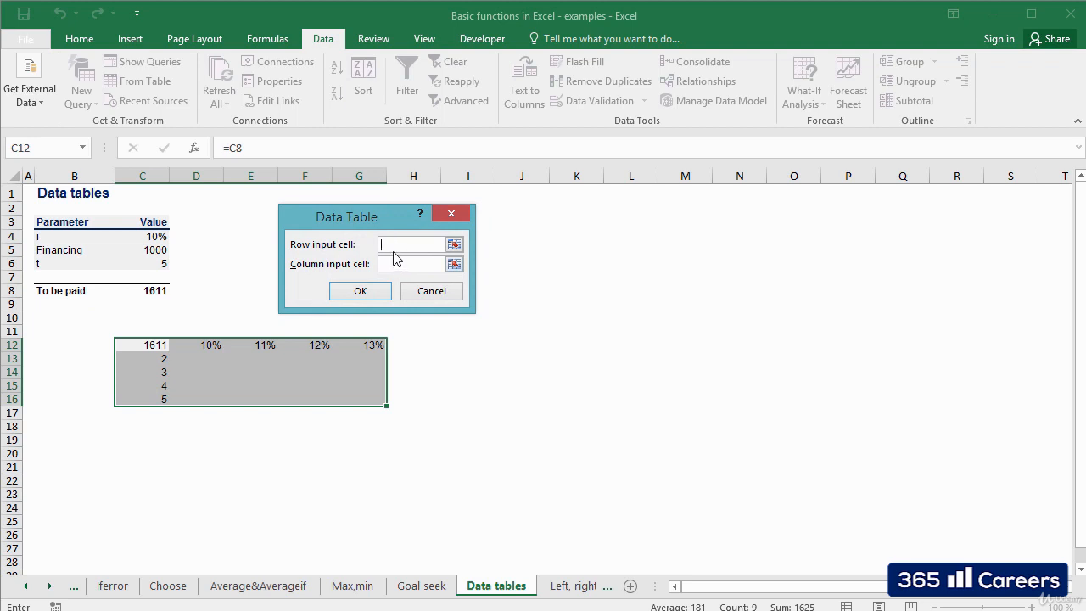
Create the data table with $C$4 as the row input cell and $C$6 as the column input cell
click(455, 245)
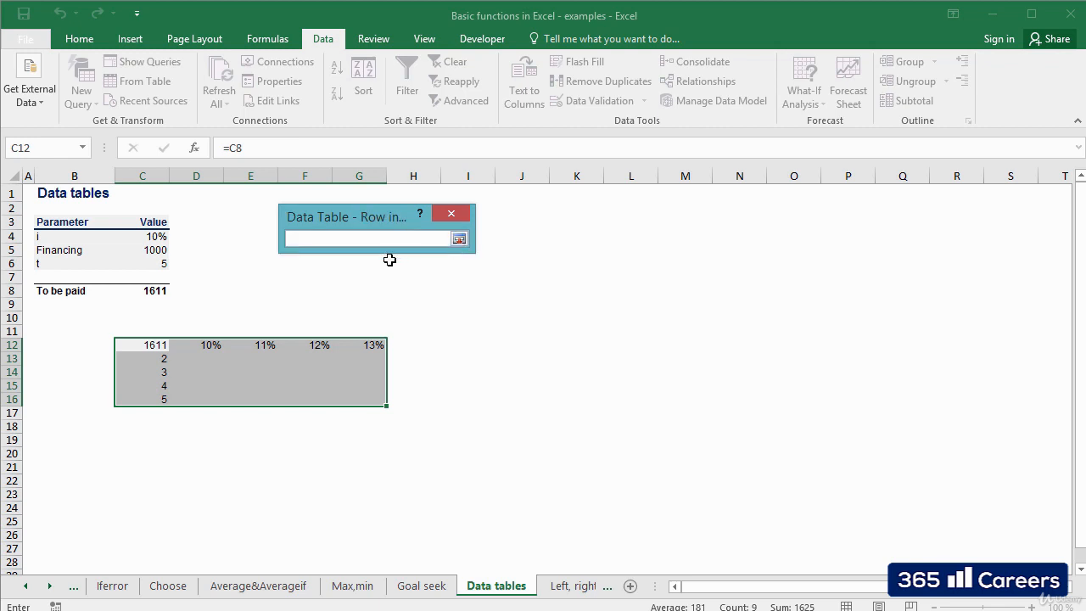
click(153, 237)
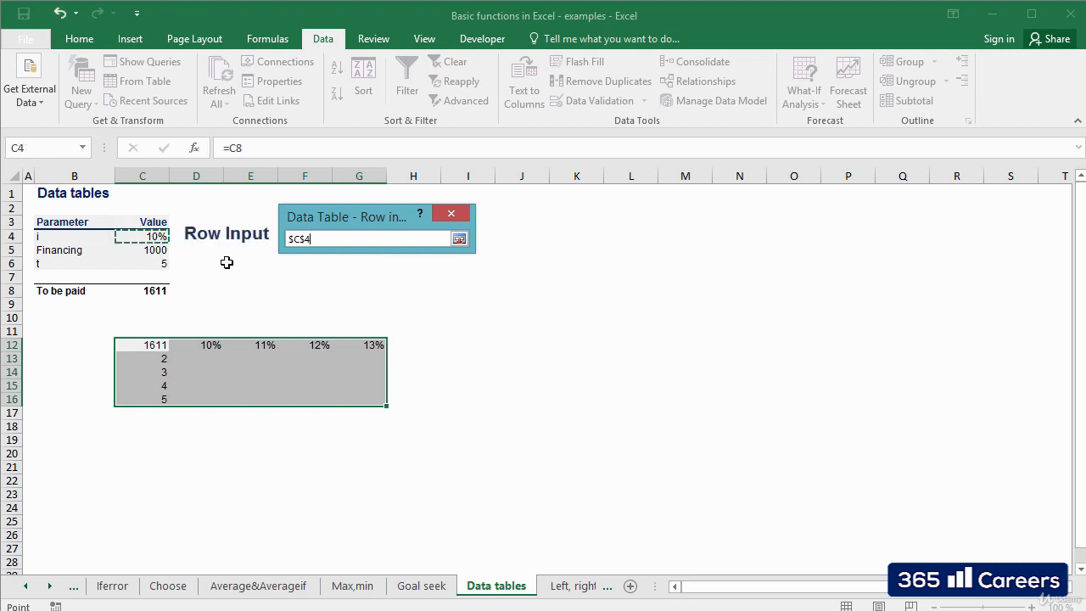
key(Return)
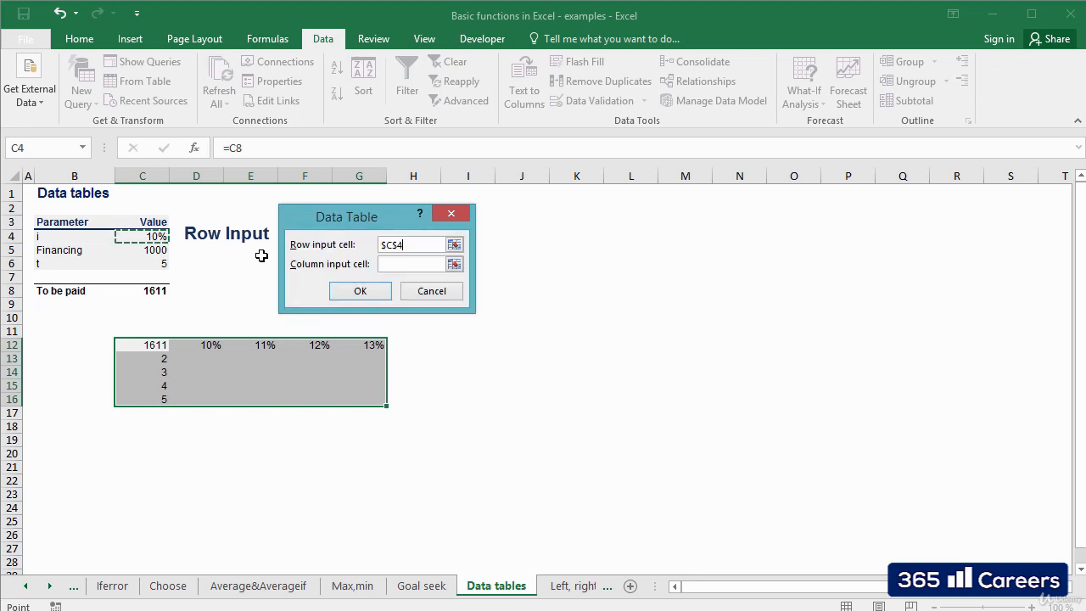
click(438, 263)
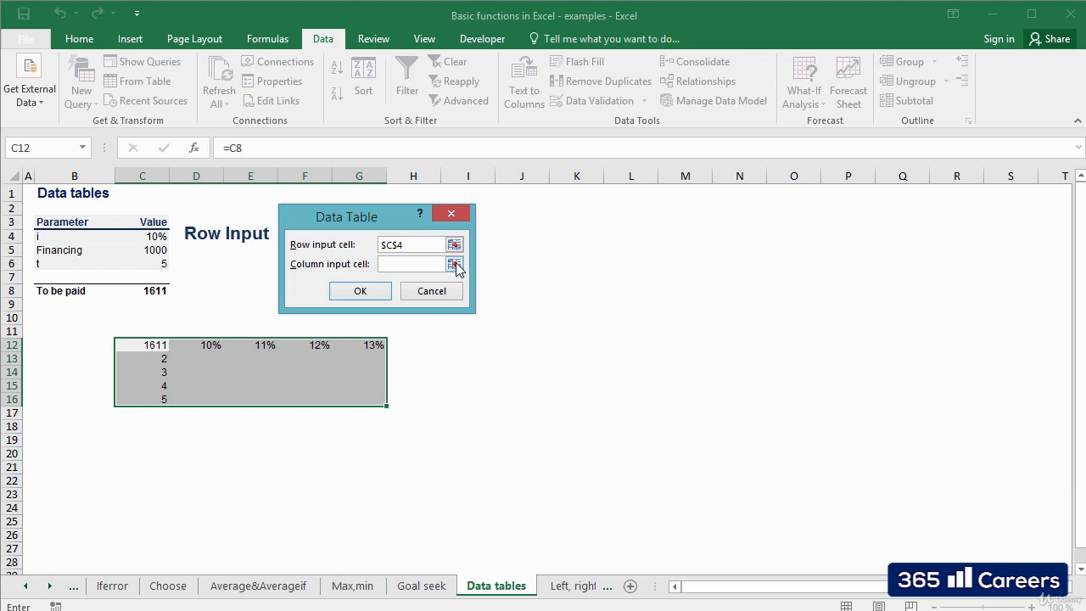
click(456, 264)
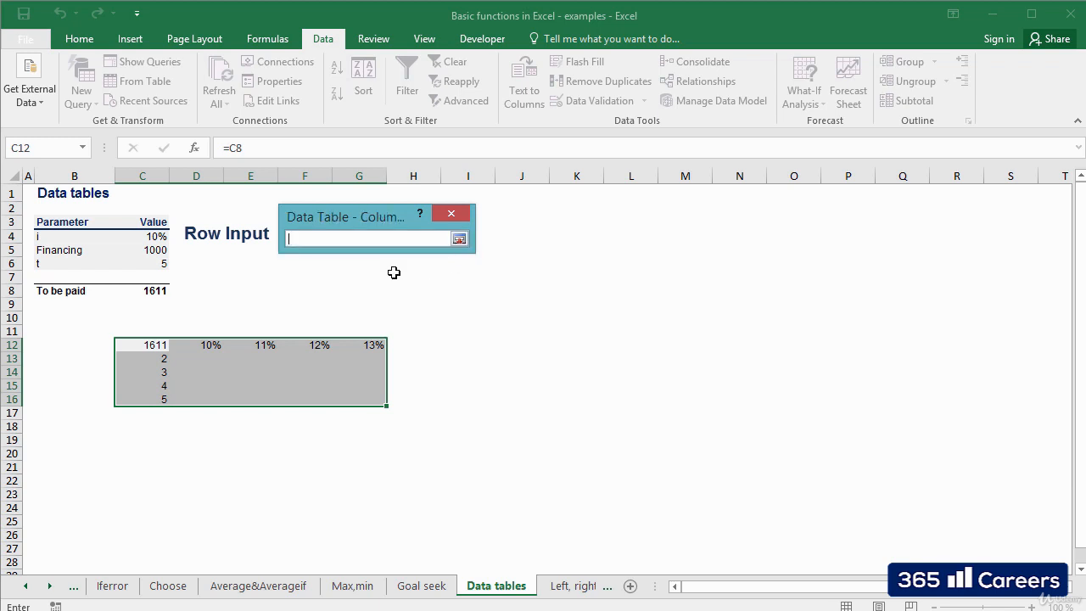
click(157, 263)
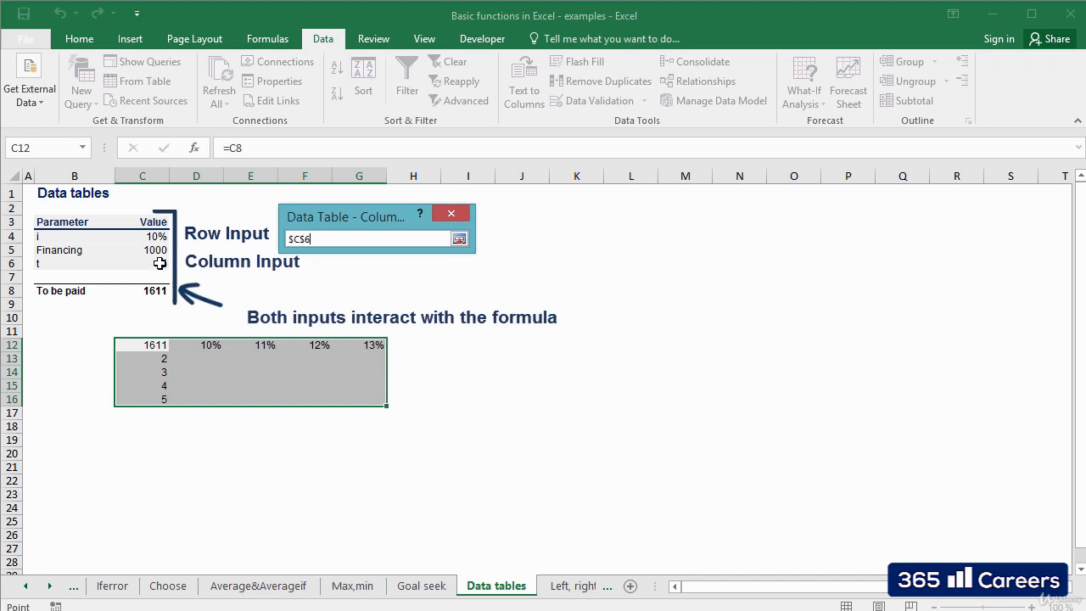
key(Return)
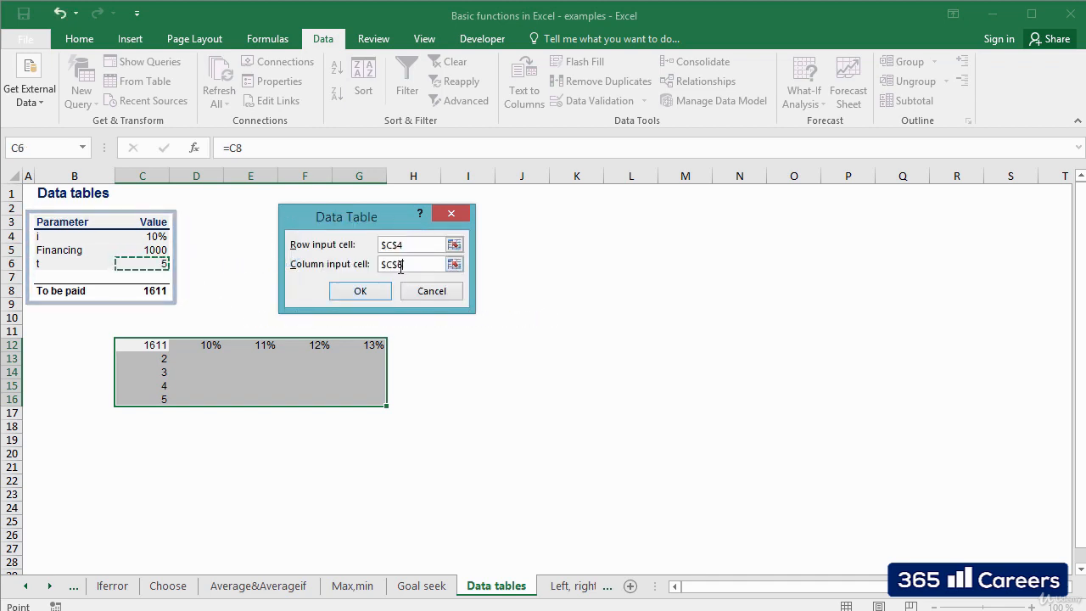
drag(383, 227, 445, 232)
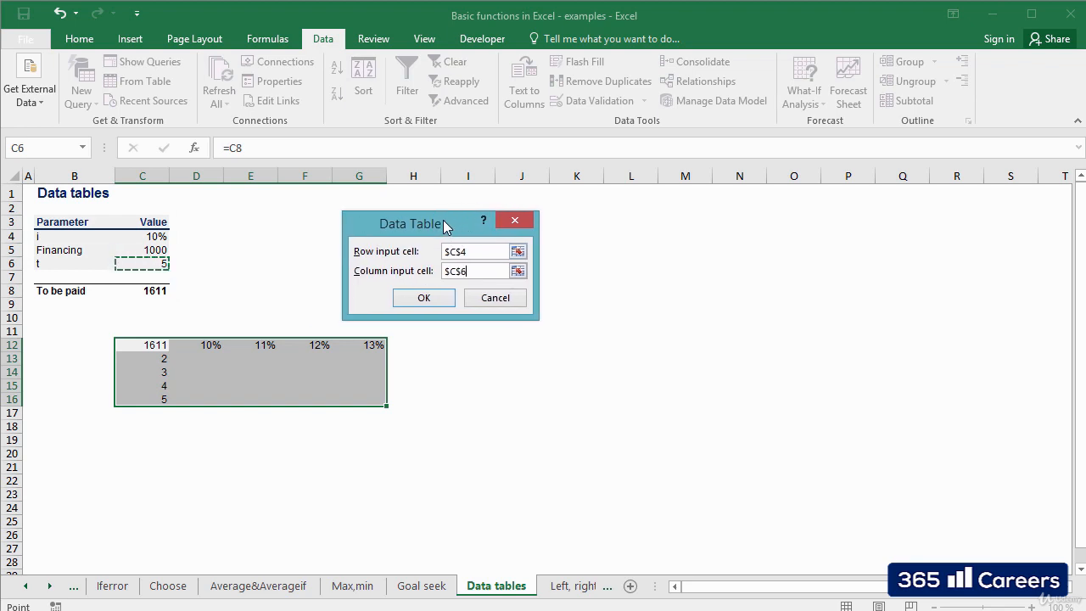
click(428, 299)
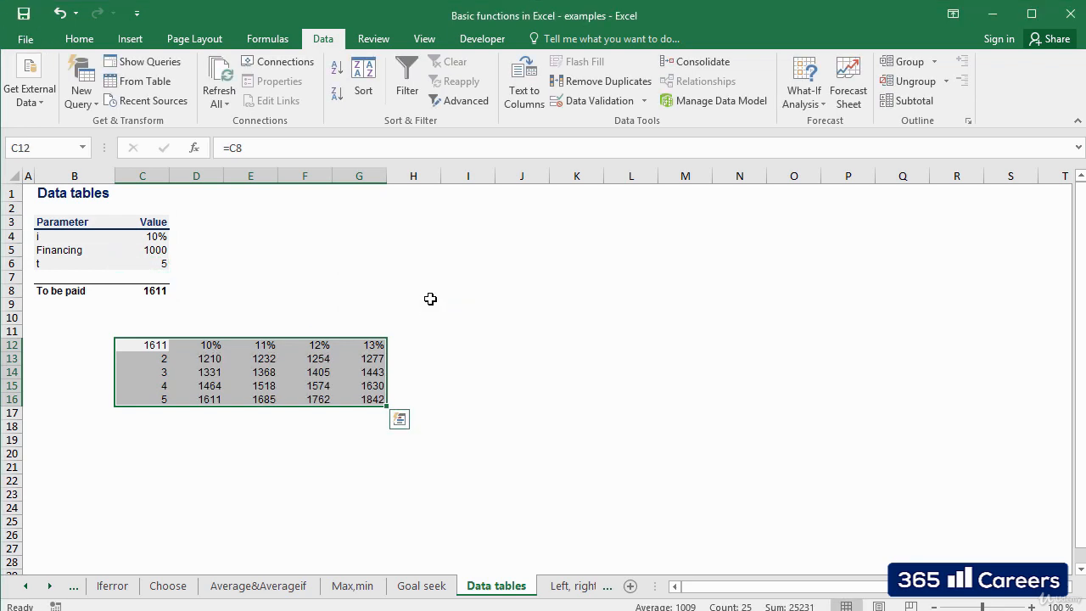
Examine the calculated range D13:G16, comparing results with their interest rates and period counts, including D16 and E14
click(428, 298)
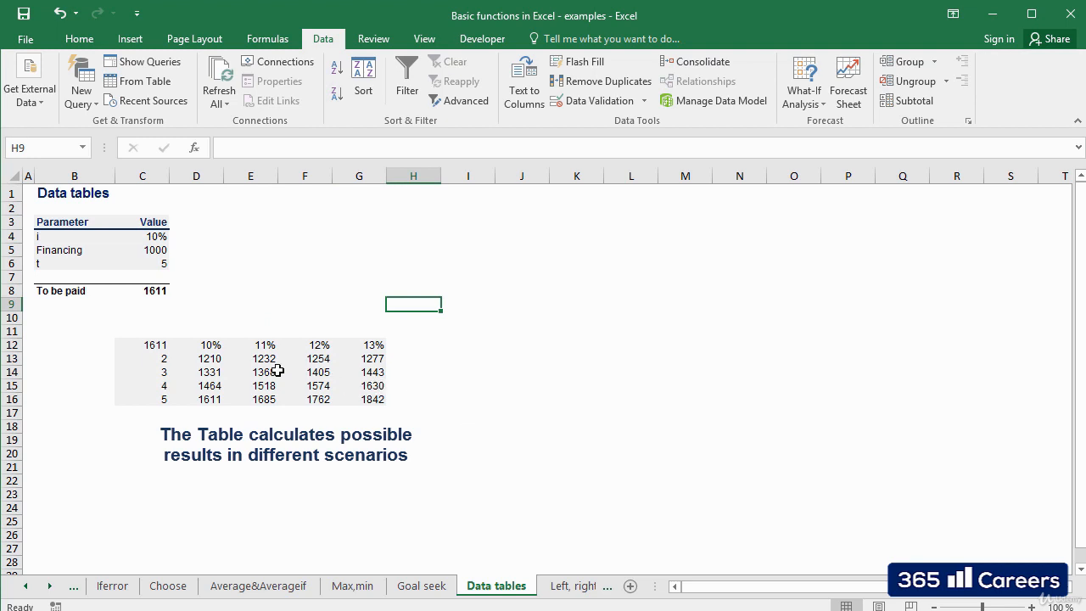
drag(212, 361, 381, 396)
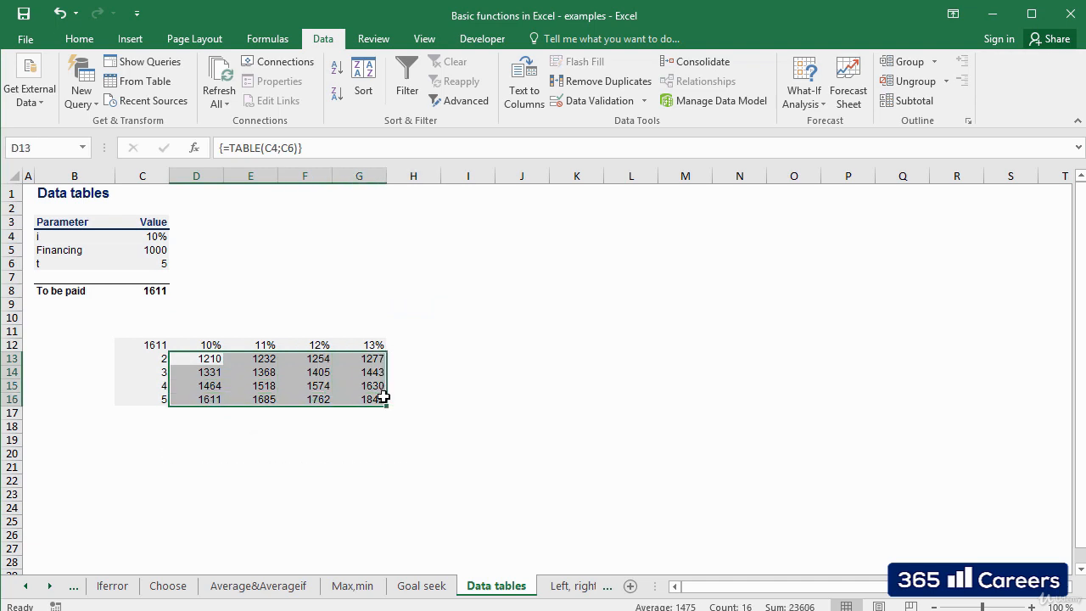
click(482, 421)
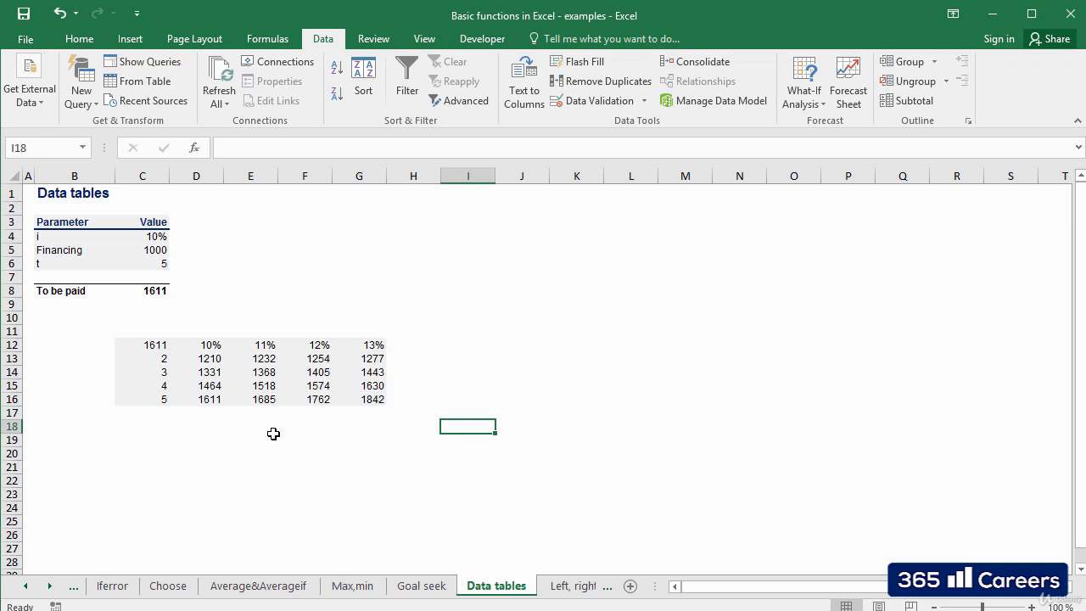
click(203, 344)
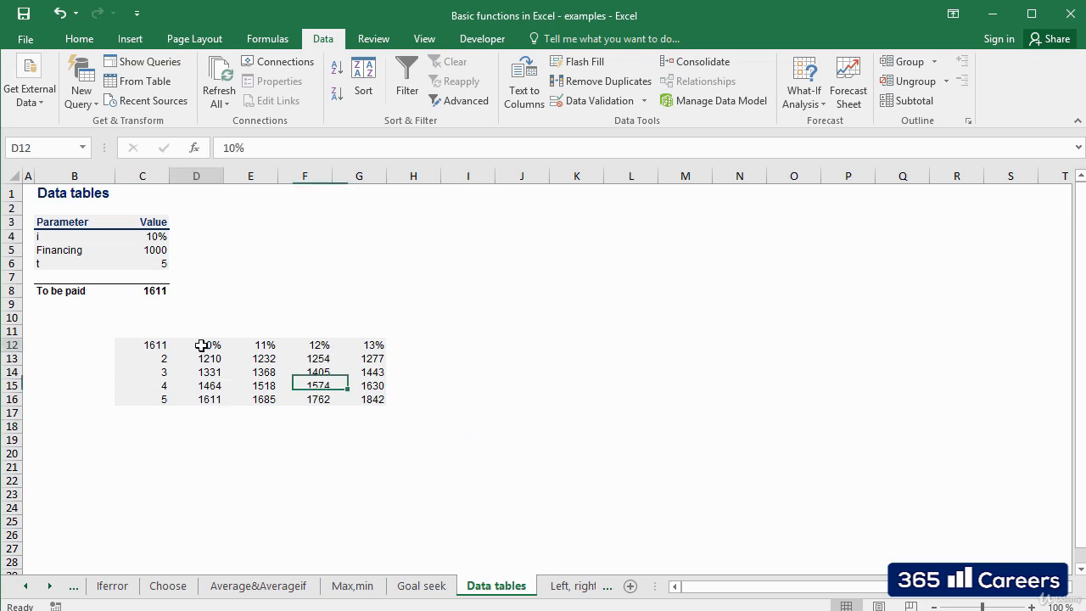
click(158, 400)
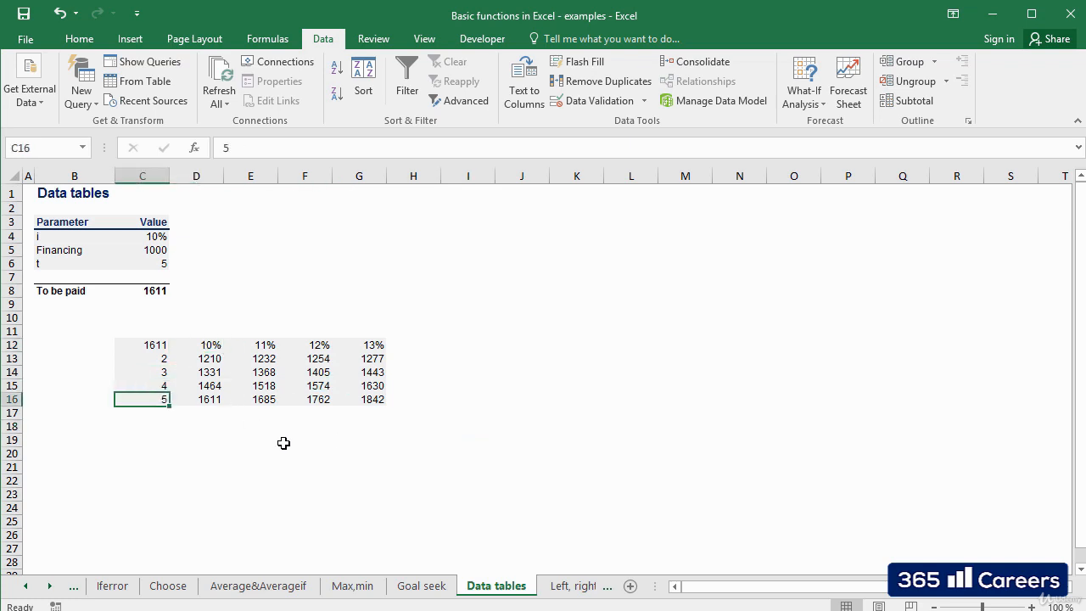
key(Right)
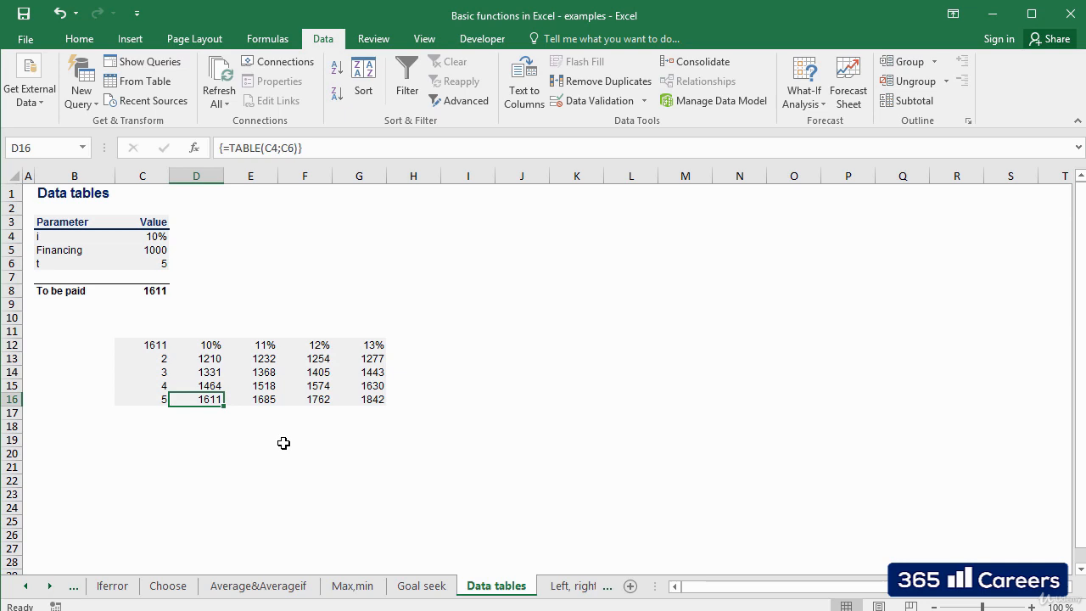
click(261, 346)
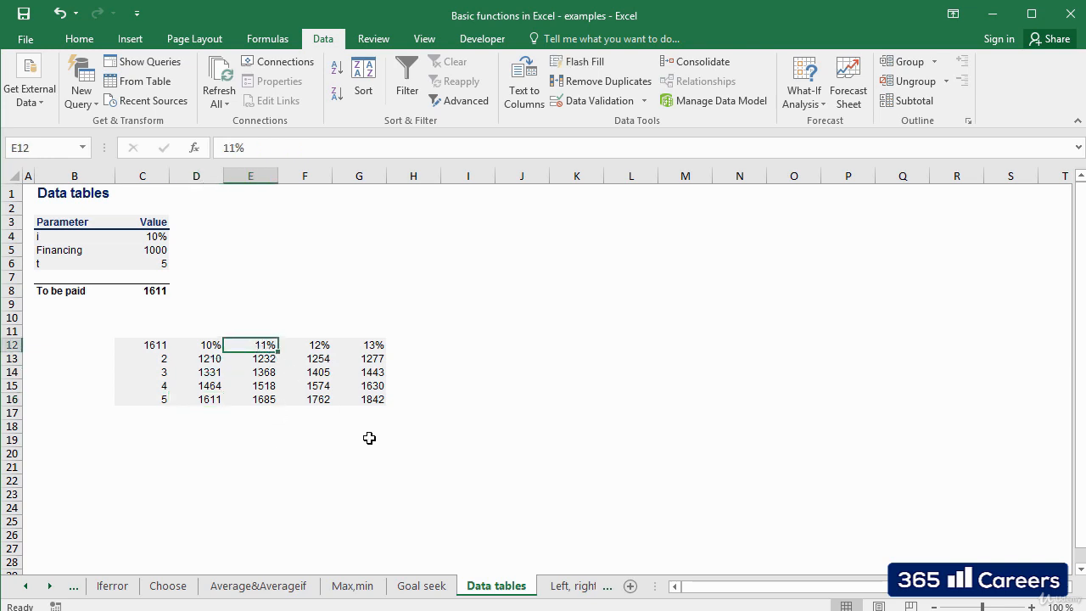
key(Down)
key(Down)
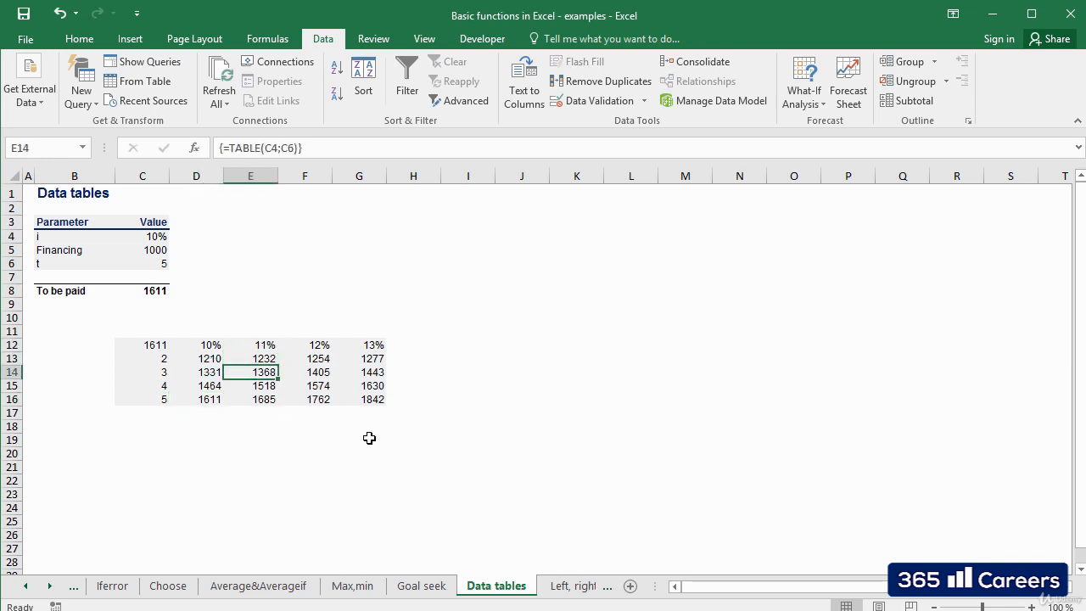